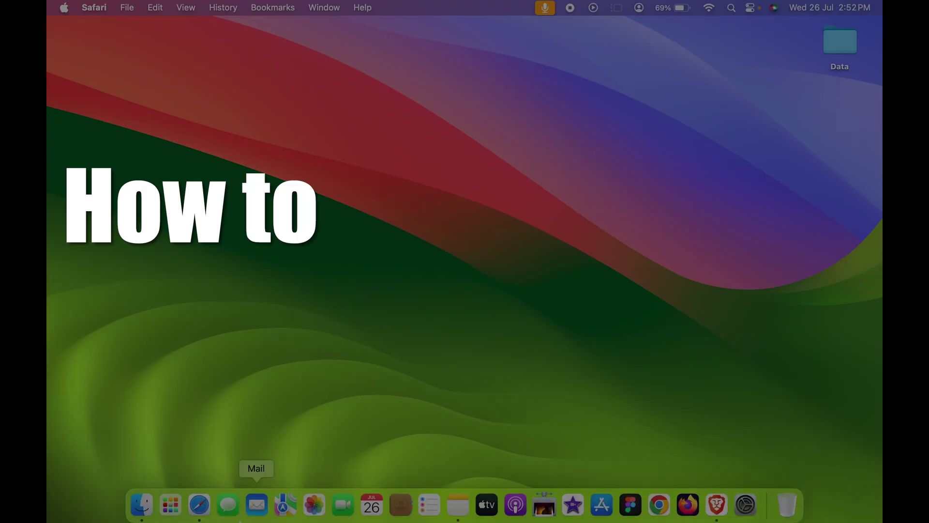
Launch Safari, minimise its window, then restore it from the Dock.
{"action": "left_click", "coordinate": [199, 503]}
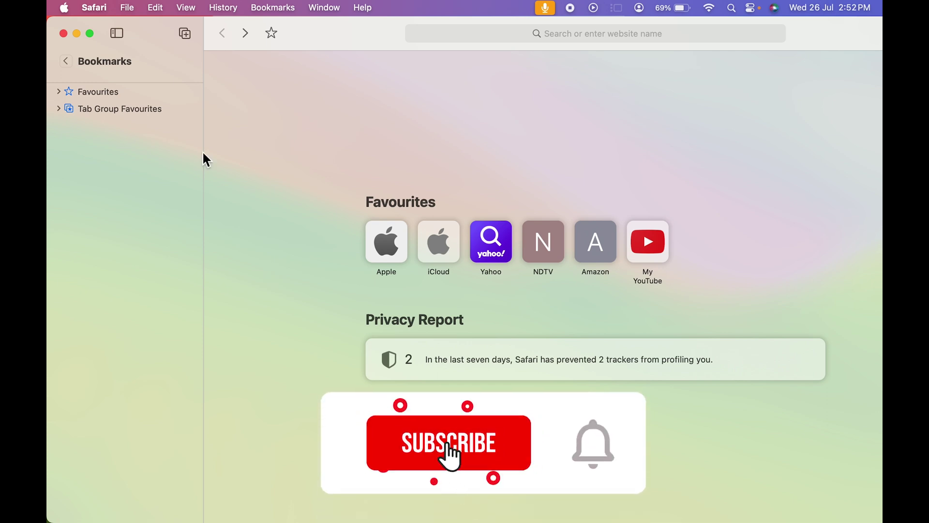
{"action": "left_click", "coordinate": [76, 33]}
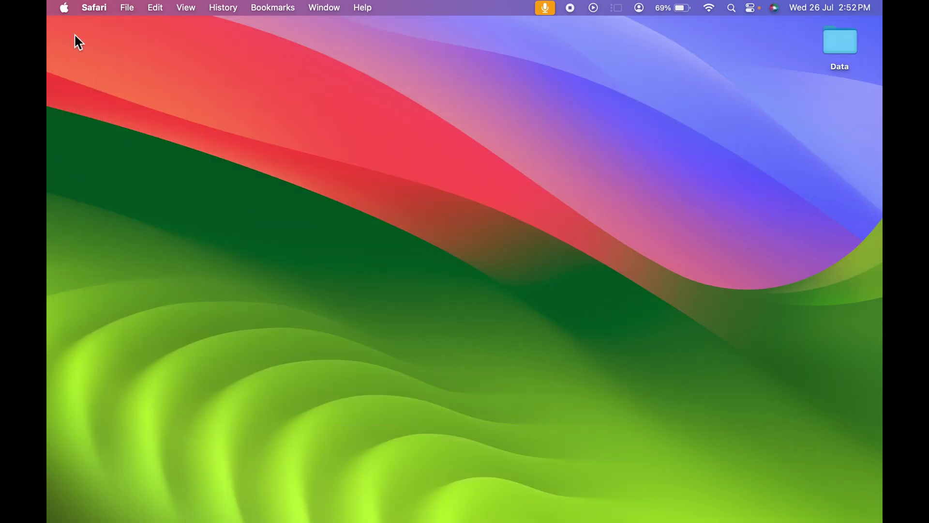
{"action": "mouse_move", "coordinate": [199, 506]}
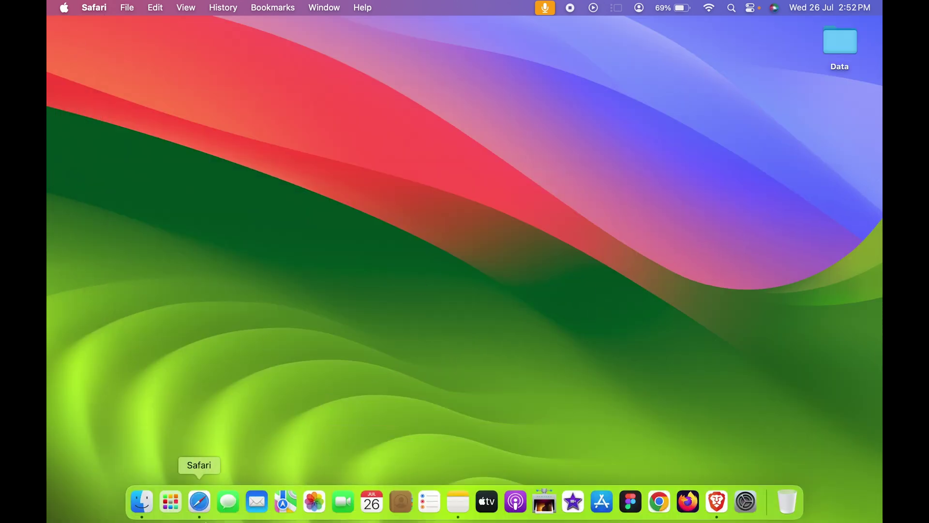
{"action": "left_click", "coordinate": [204, 505]}
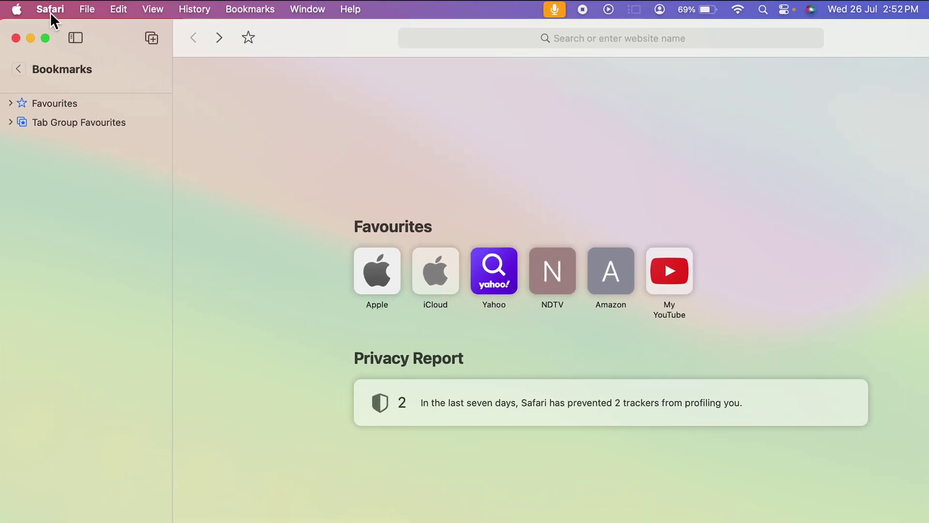
Choose Safari > Create Profile… to bring up the new-profile form.
{"action": "left_click", "coordinate": [50, 10]}
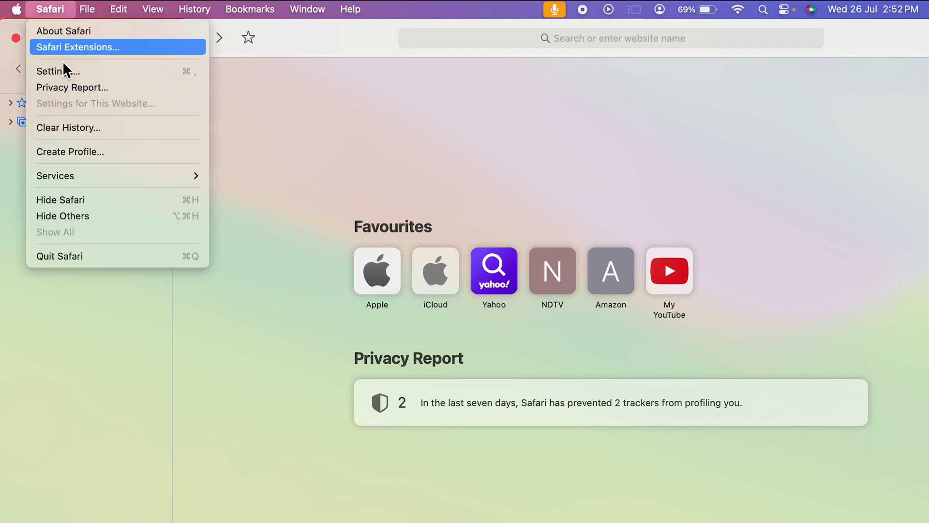
{"action": "left_click", "coordinate": [139, 154]}
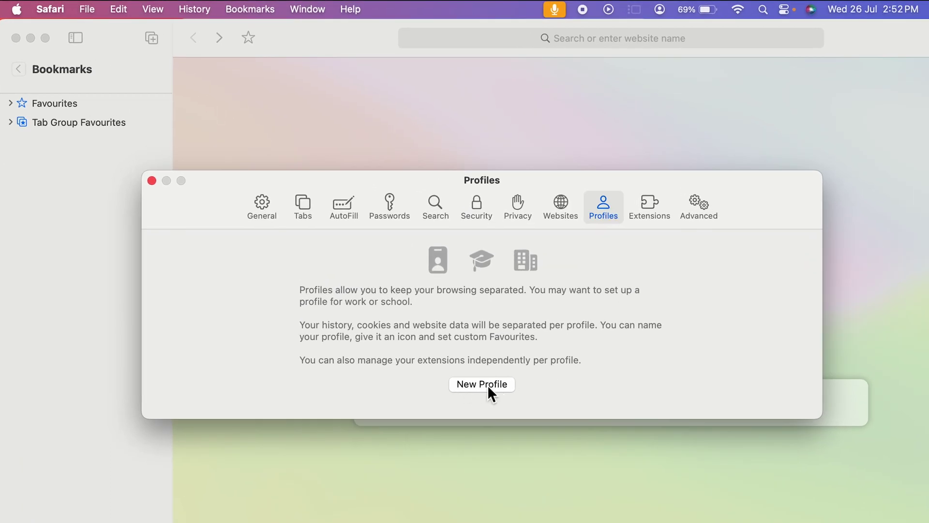
{"action": "left_click", "coordinate": [488, 388]}
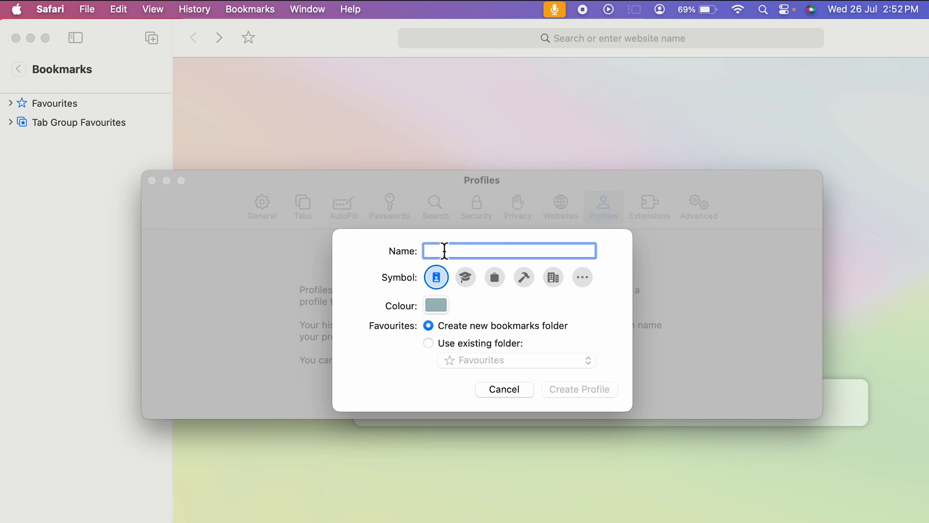
Name the new profile 'Work' and give it the briefcase symbol.
{"action": "type", "text": "Work"}
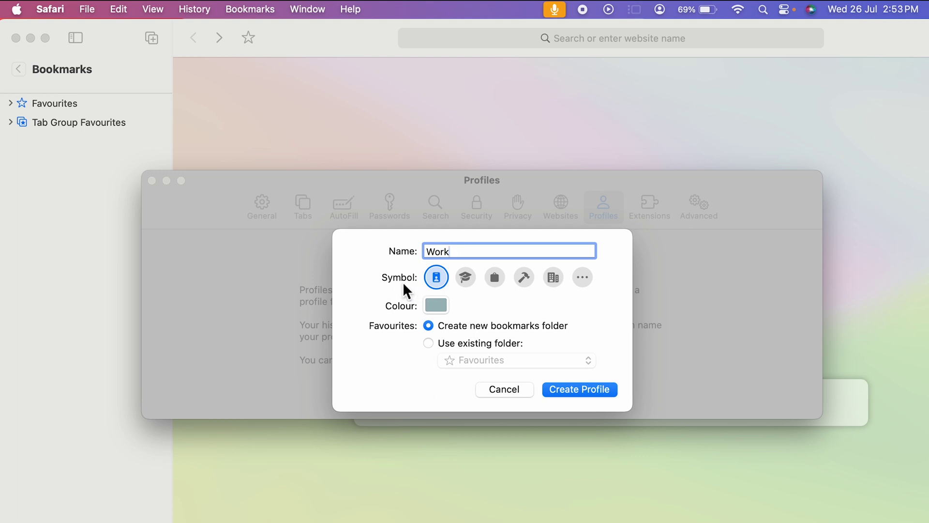
{"action": "left_click", "coordinate": [495, 278]}
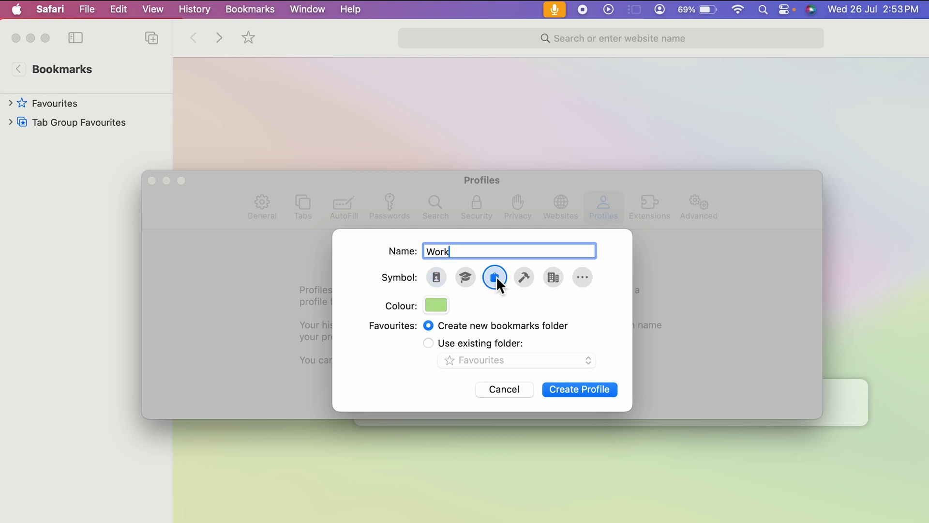
{"action": "left_click", "coordinate": [583, 278]}
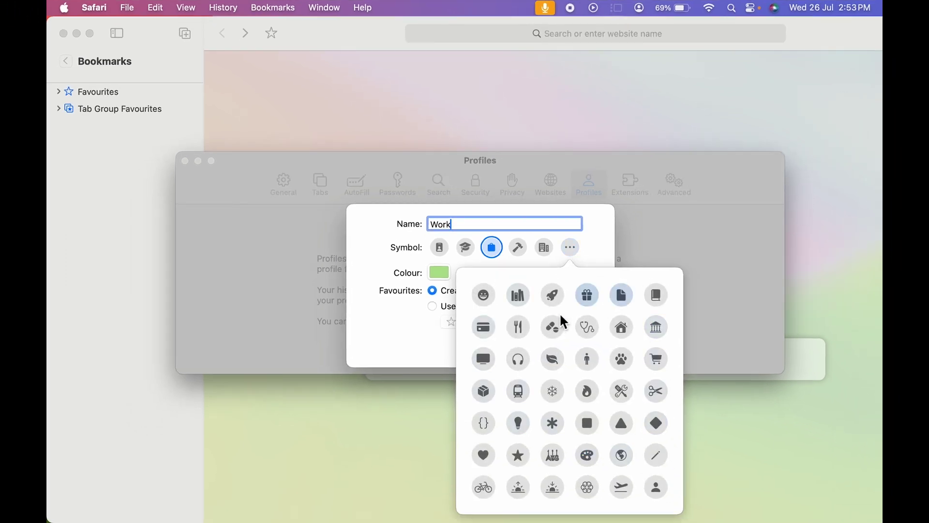
{"action": "left_click", "coordinate": [390, 337]}
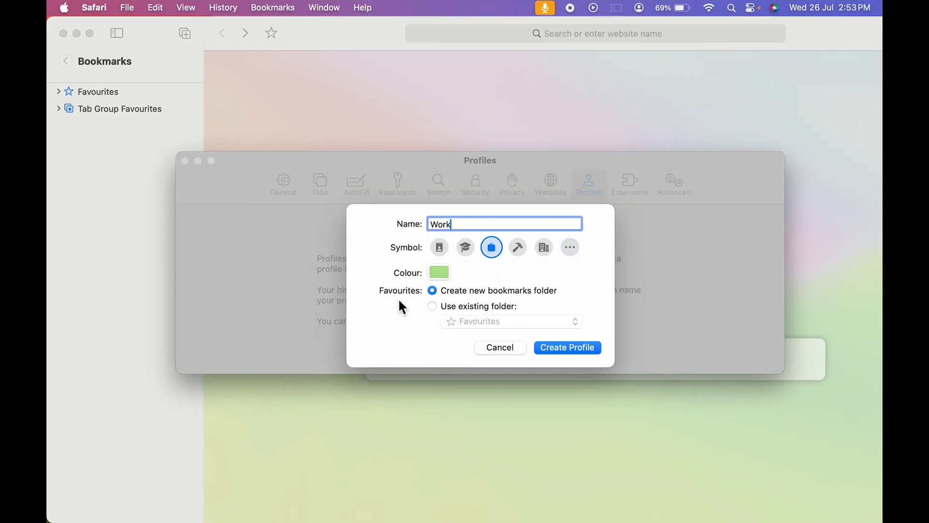
Set the Work profile colour to green after trying several other colours.
{"action": "left_click", "coordinate": [442, 274]}
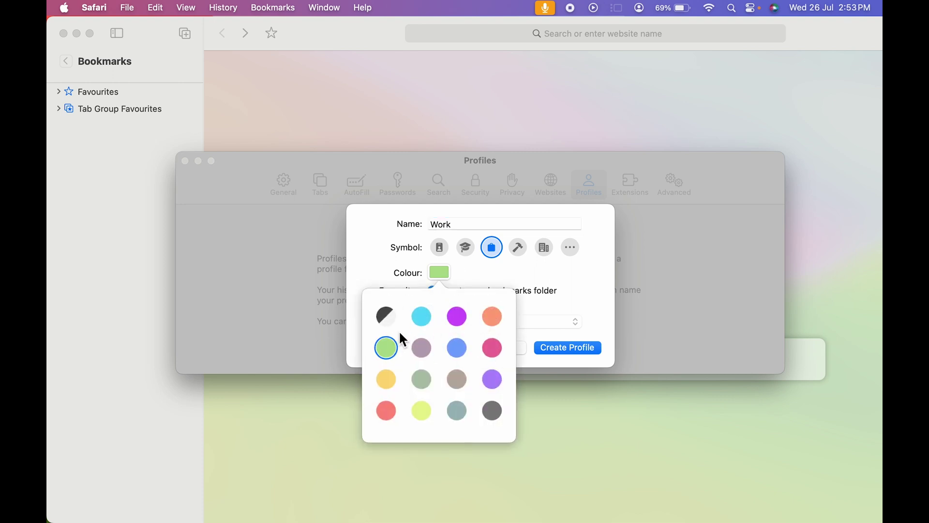
{"action": "left_click", "coordinate": [387, 375]}
{"action": "left_click", "coordinate": [430, 376]}
{"action": "left_click", "coordinate": [422, 348]}
{"action": "left_click", "coordinate": [424, 318]}
{"action": "left_click", "coordinate": [389, 348]}
{"action": "left_click", "coordinate": [584, 275]}
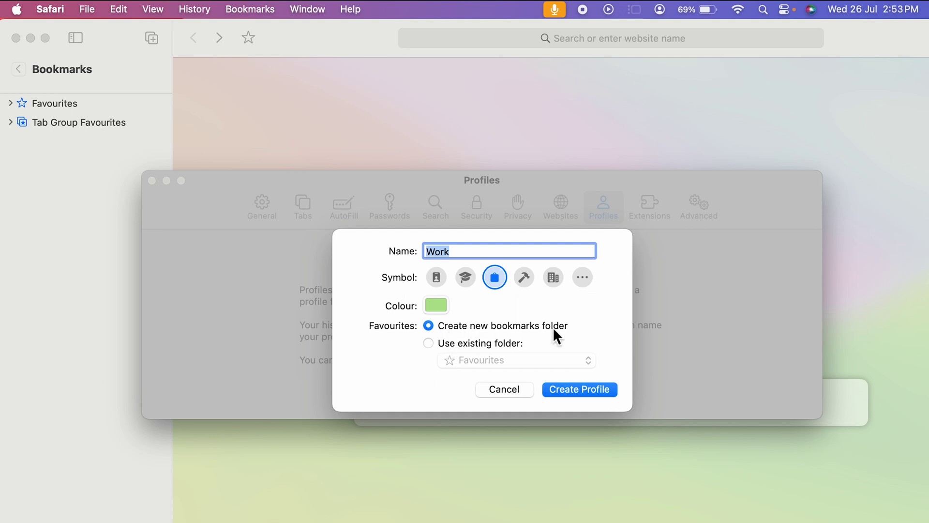
Keep 'Create new bookmarks folder' selected and create the Work profile.
{"action": "left_click", "coordinate": [428, 343]}
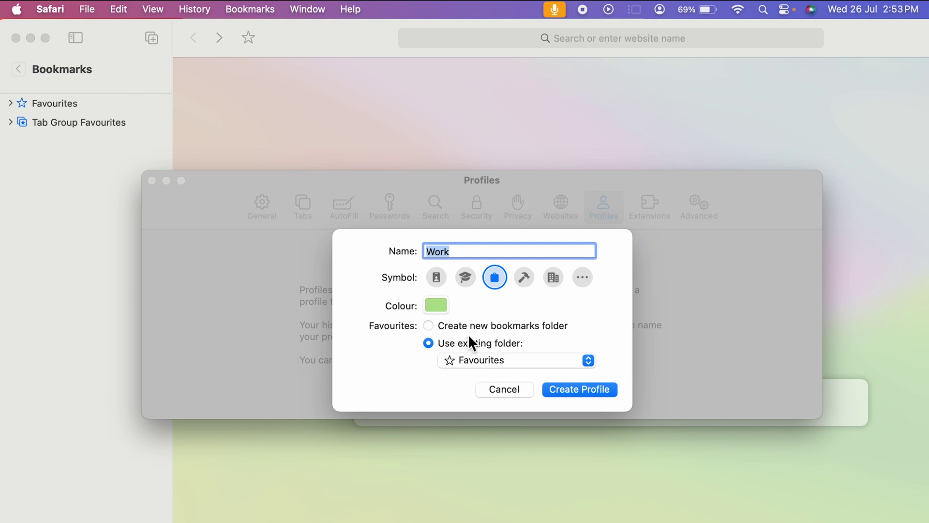
{"action": "left_click", "coordinate": [429, 326]}
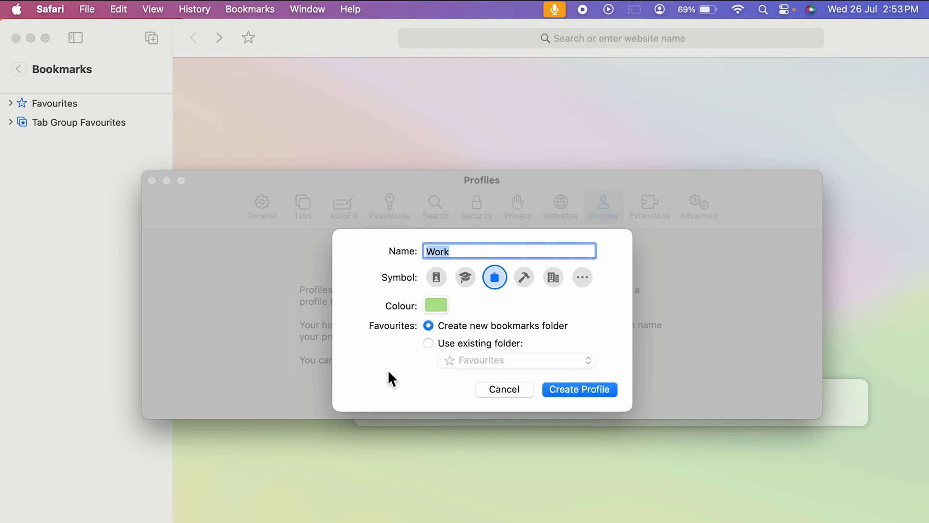
{"action": "left_click", "coordinate": [588, 391]}
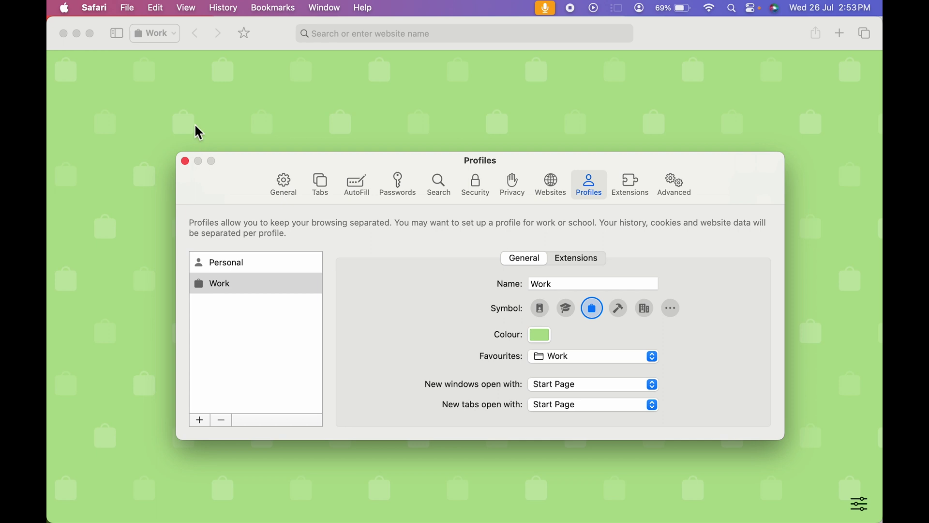
Close the Profiles settings to show the green Work start page, then open the Safari menu.
{"action": "key", "text": "super+w"}
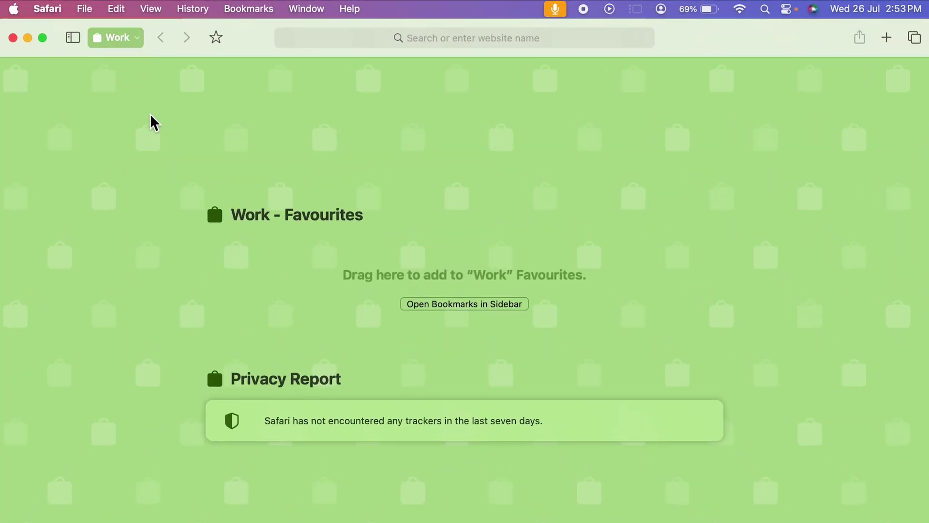
{"action": "left_click", "coordinate": [56, 10]}
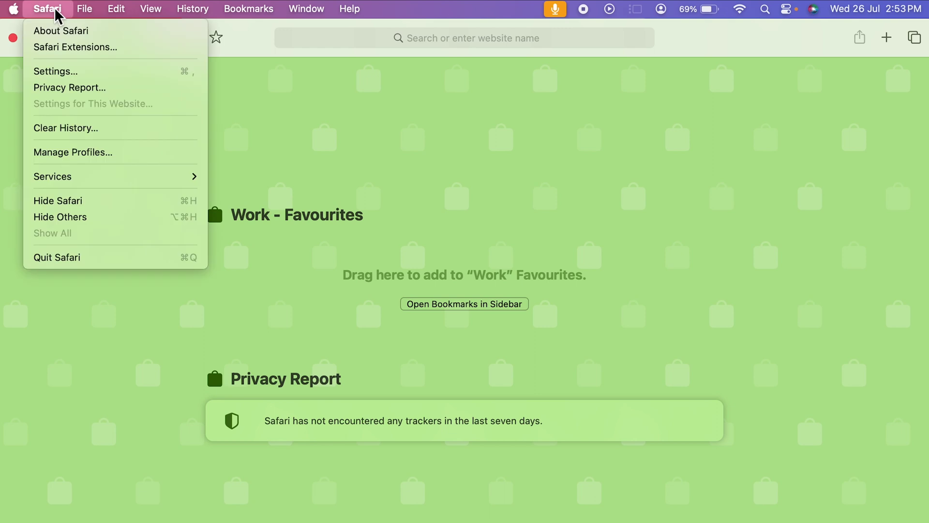
From Manage Profiles, add another profile and begin naming it 'Pers'.
{"action": "left_click", "coordinate": [111, 159]}
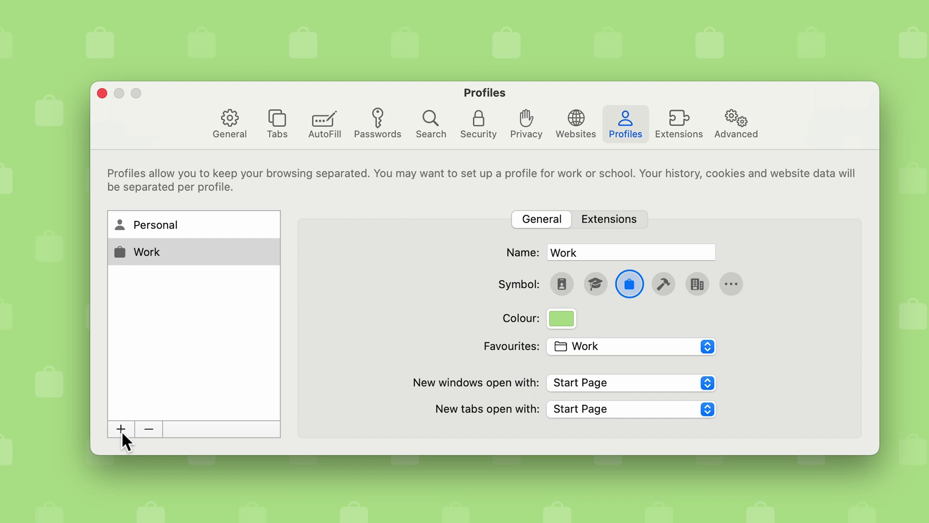
{"action": "left_click", "coordinate": [121, 430]}
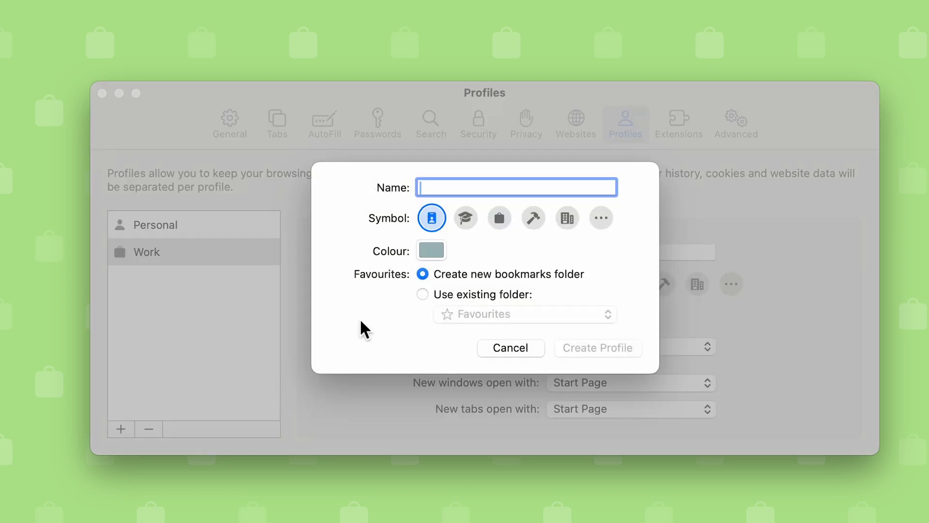
{"action": "type", "text": "Pers"}
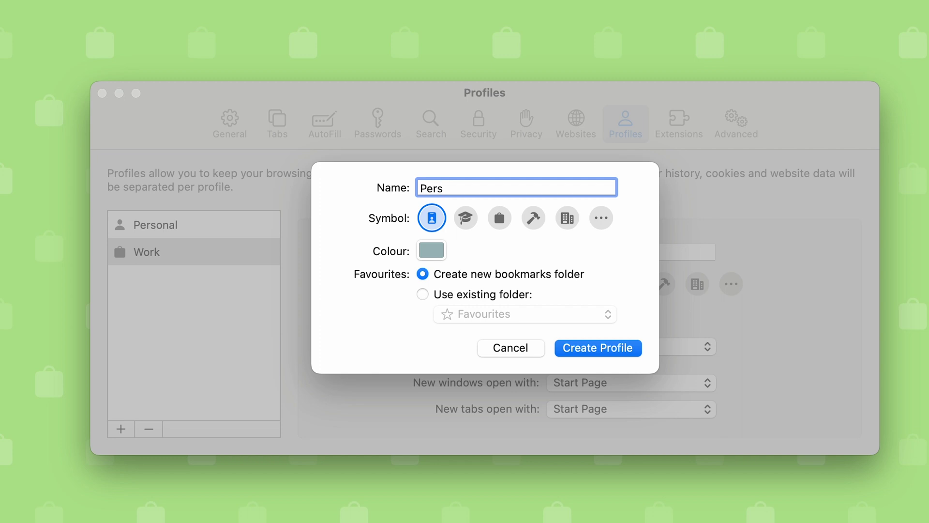
Finish naming the profile 'Personal', give it the person symbol and red colour, and create it.
{"action": "type", "text": "onal"}
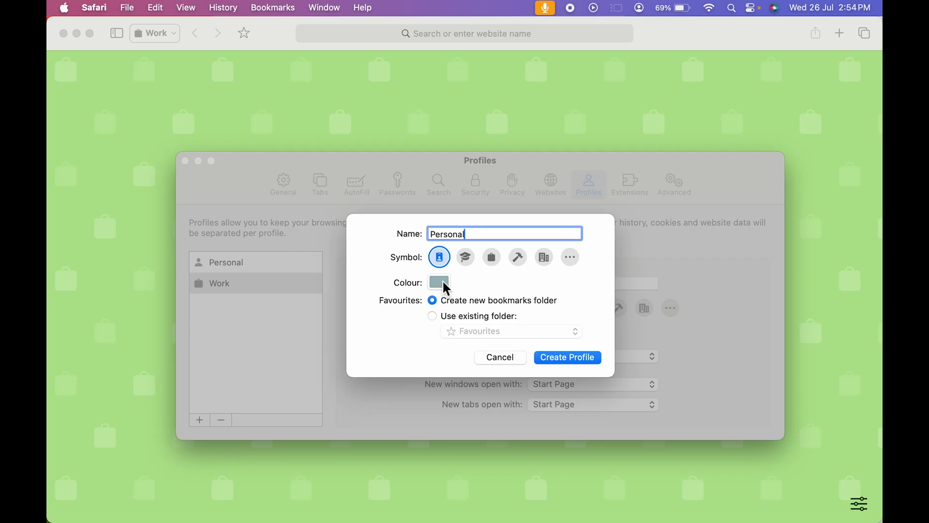
{"action": "left_click", "coordinate": [569, 259]}
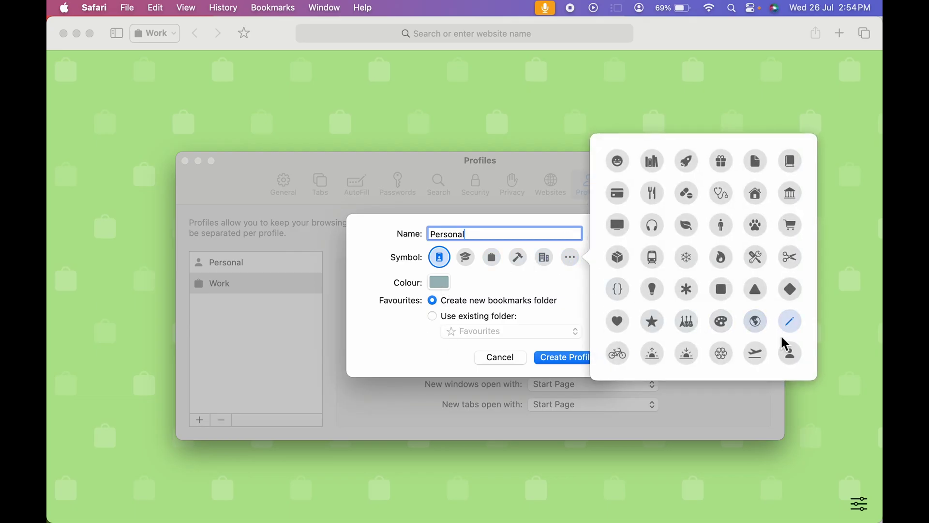
{"action": "left_click", "coordinate": [794, 357]}
{"action": "left_click", "coordinate": [439, 284]}
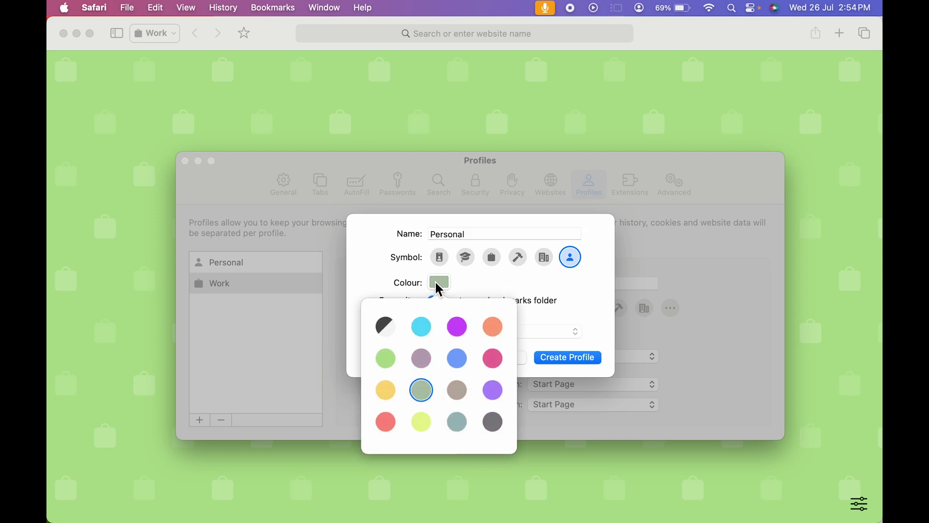
{"action": "left_click", "coordinate": [386, 421]}
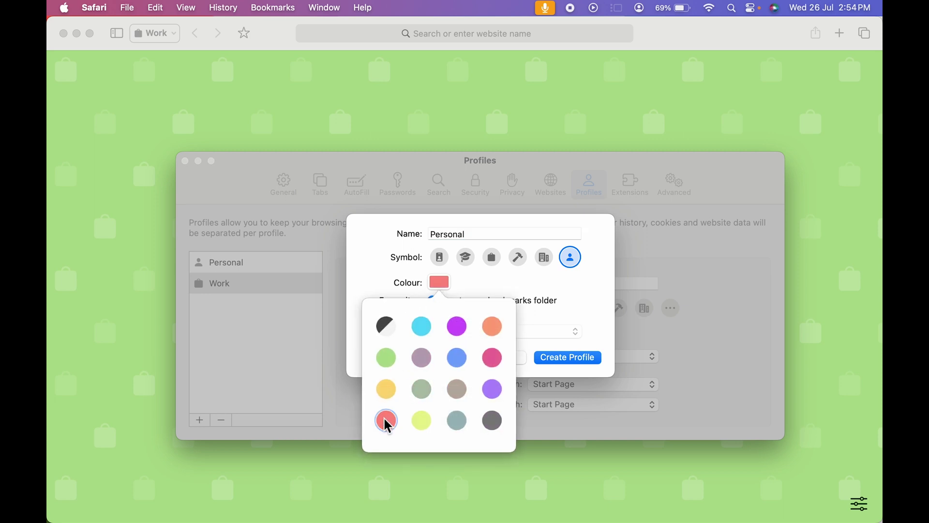
{"action": "left_click", "coordinate": [604, 295]}
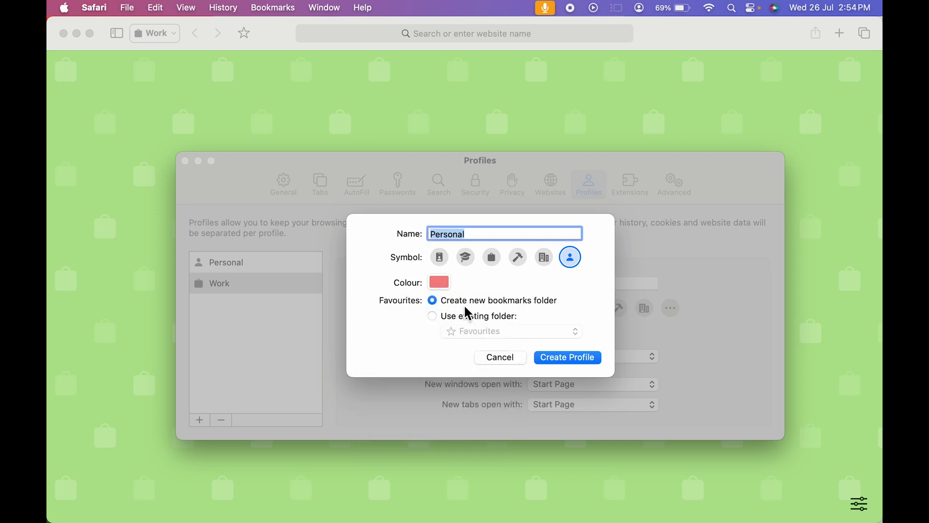
{"action": "left_click", "coordinate": [566, 361]}
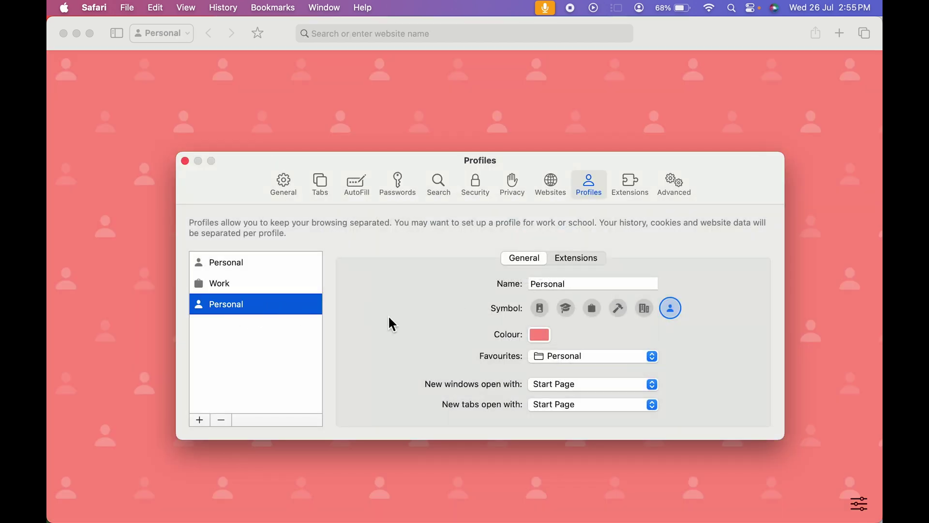
Review the General and Extensions tabs of the Personal and Work profiles, then close settings.
{"action": "left_click", "coordinate": [577, 258]}
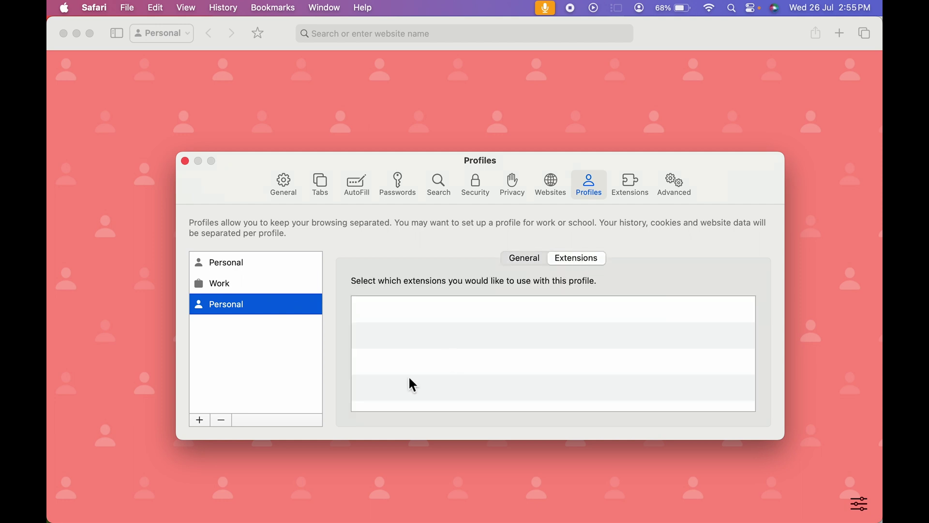
{"action": "left_click", "coordinate": [256, 286]}
{"action": "left_click", "coordinate": [579, 261]}
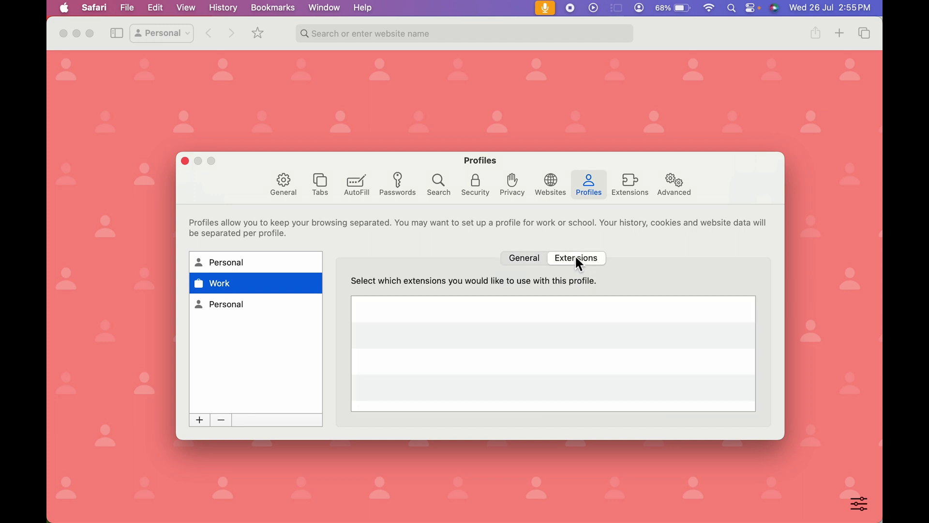
{"action": "left_click", "coordinate": [231, 302]}
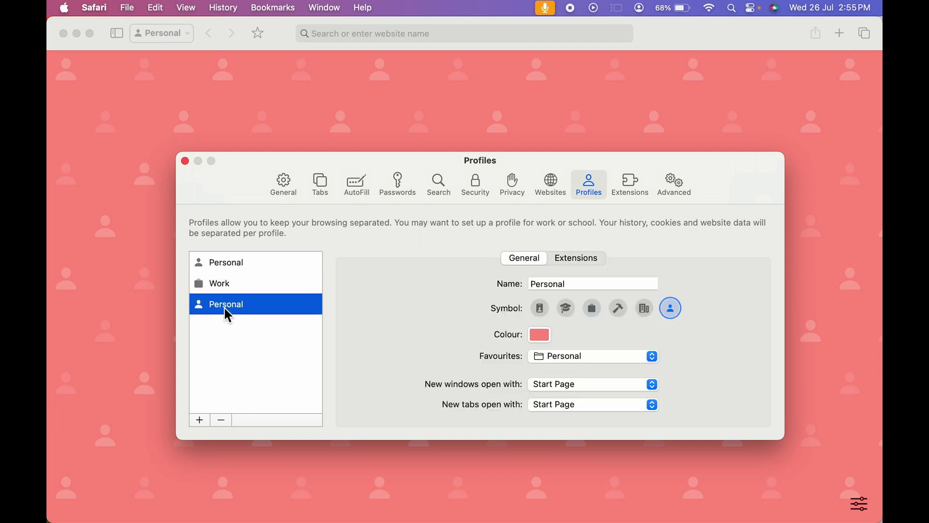
{"action": "left_click", "coordinate": [566, 260]}
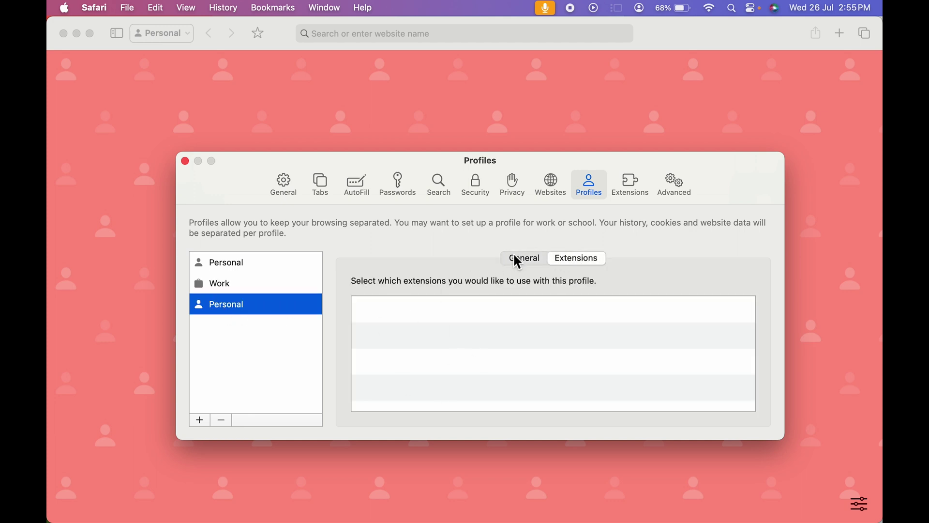
{"action": "left_click", "coordinate": [533, 261]}
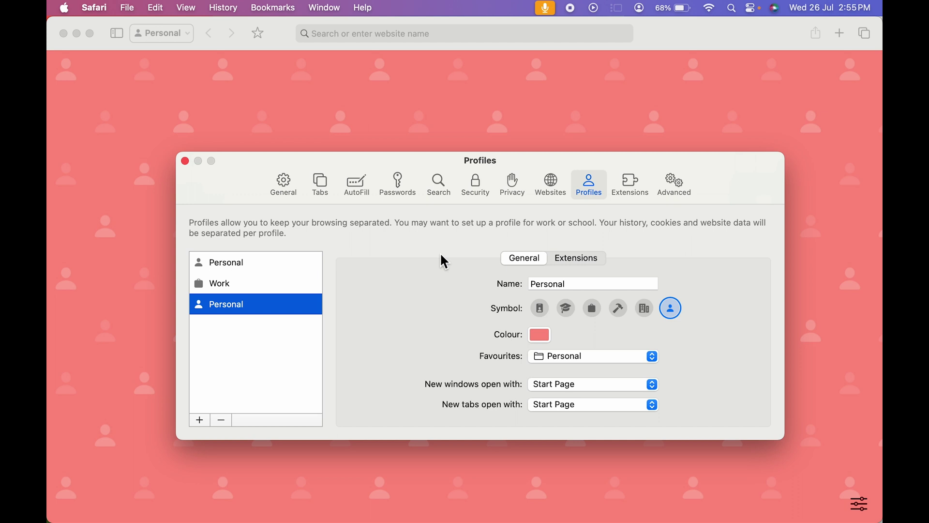
{"action": "left_click", "coordinate": [184, 161]}
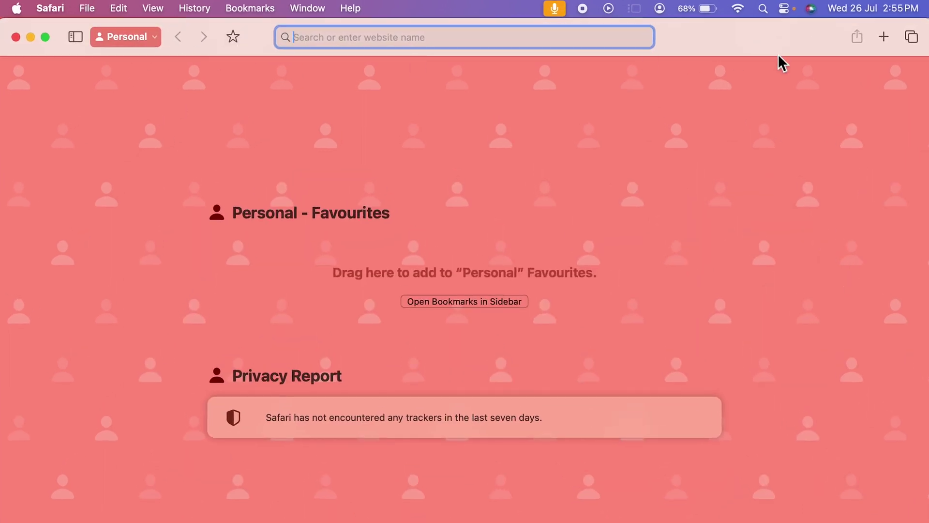
Move the Personal window aside, maximise it, and go to google.com.
{"action": "left_click_drag", "start_coordinate": [744, 34], "coordinate": [907, 190]}
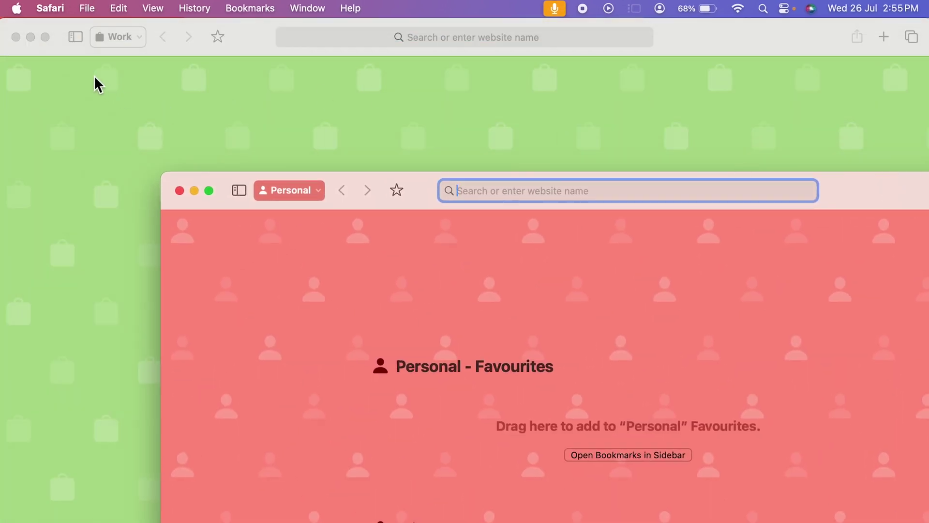
{"action": "double_click", "coordinate": [862, 192]}
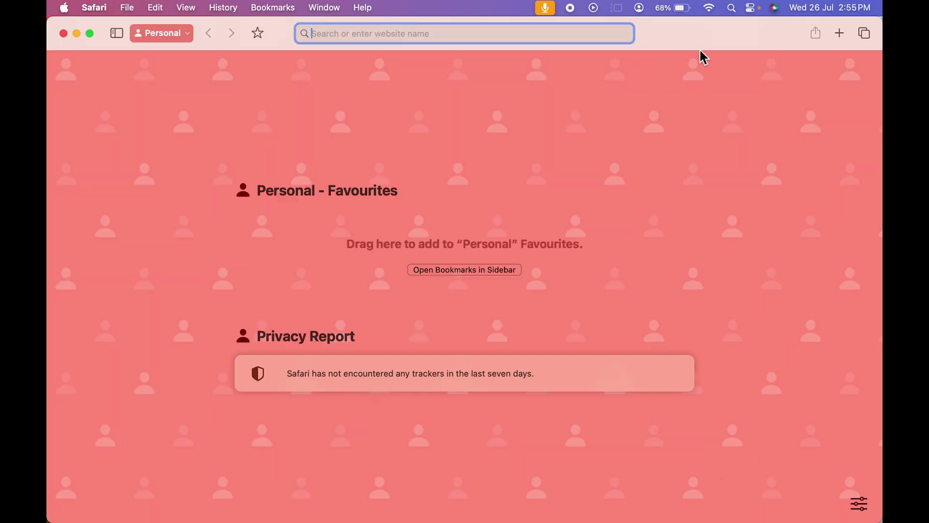
{"action": "type", "text": "google"}
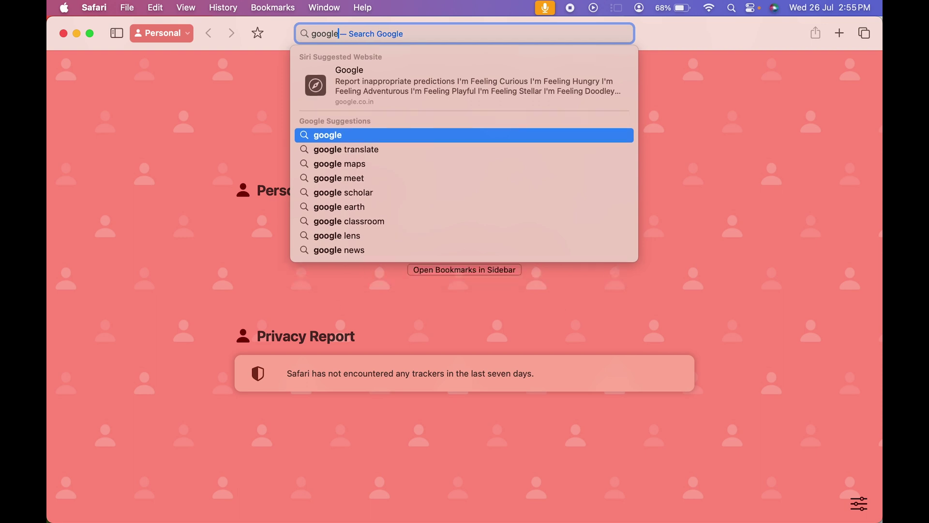
{"action": "type", "text": ".com"}
{"action": "key", "text": "Return"}
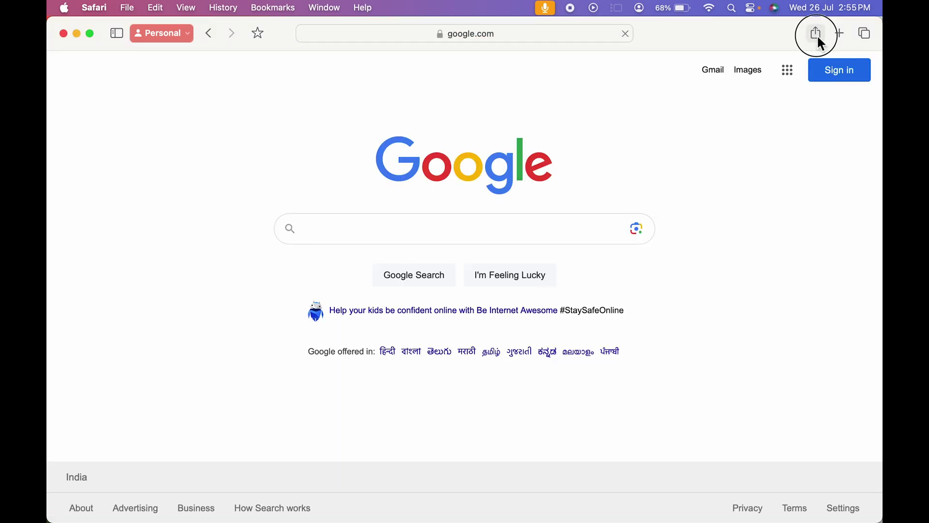
Start a bookmark for the Google page with Personal chosen as its folder.
{"action": "left_click", "coordinate": [817, 35]}
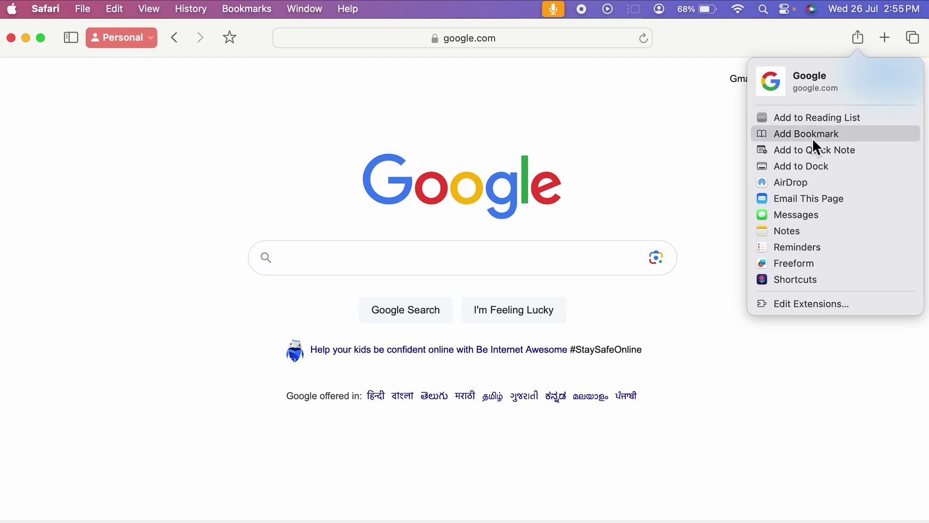
{"action": "left_click", "coordinate": [824, 135]}
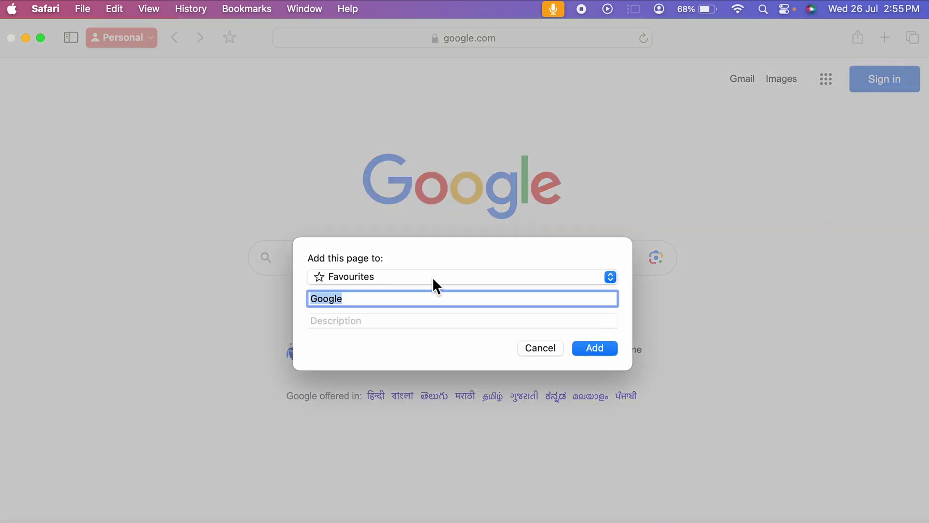
{"action": "left_click", "coordinate": [611, 273]}
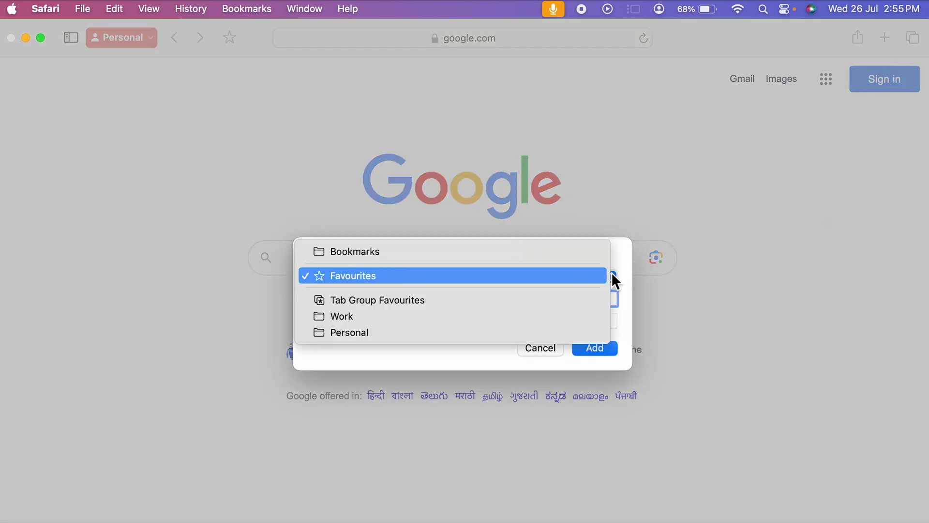
{"action": "left_click", "coordinate": [397, 331]}
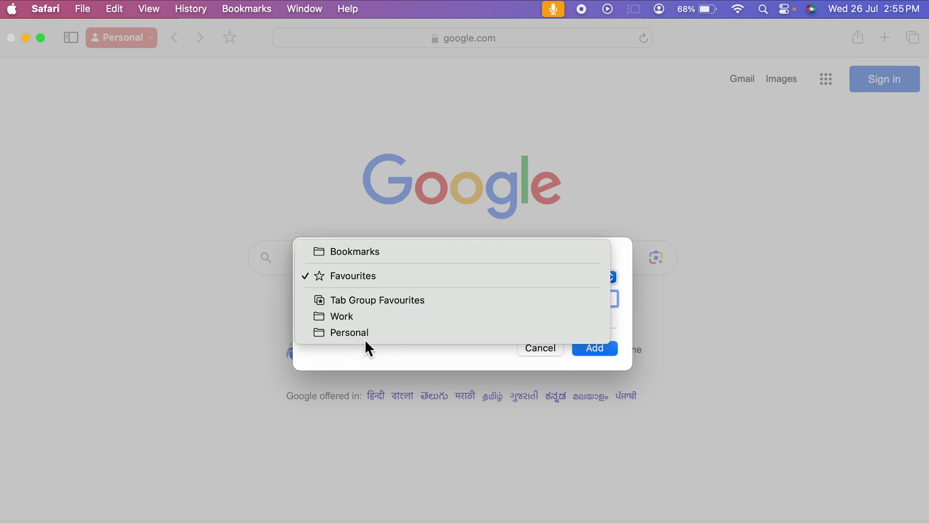
{"action": "left_click", "coordinate": [389, 331]}
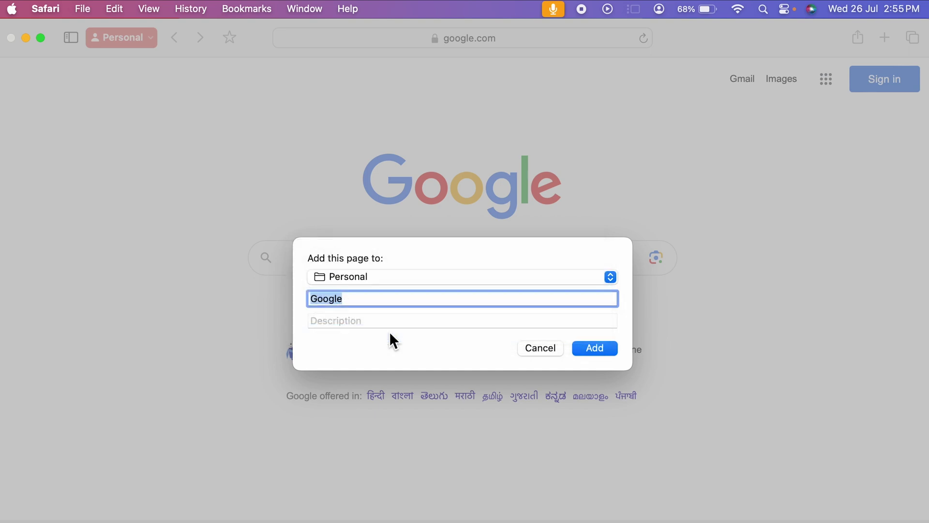
Add the Google bookmark, confirm it appears in the sidebar's Personal folder, then move the window aside.
{"action": "left_click", "coordinate": [600, 348]}
{"action": "left_click", "coordinate": [72, 33]}
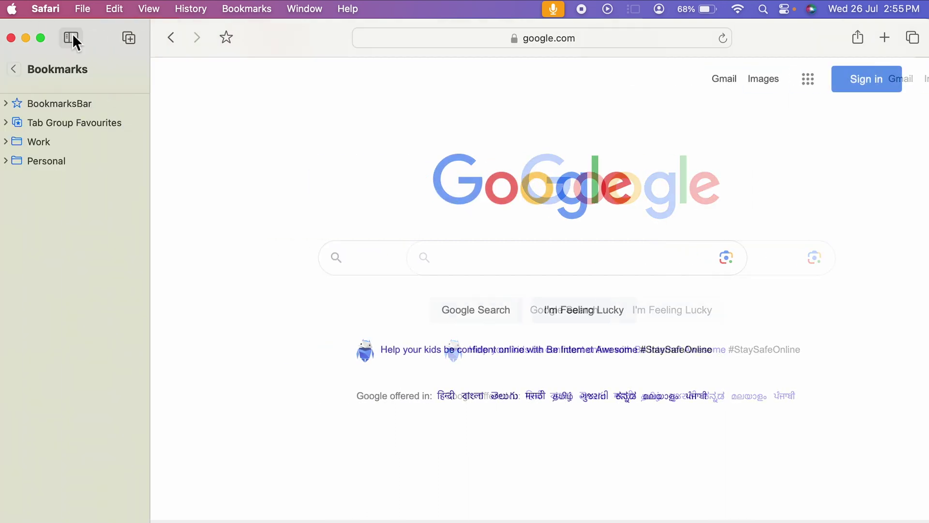
{"action": "left_click", "coordinate": [5, 160]}
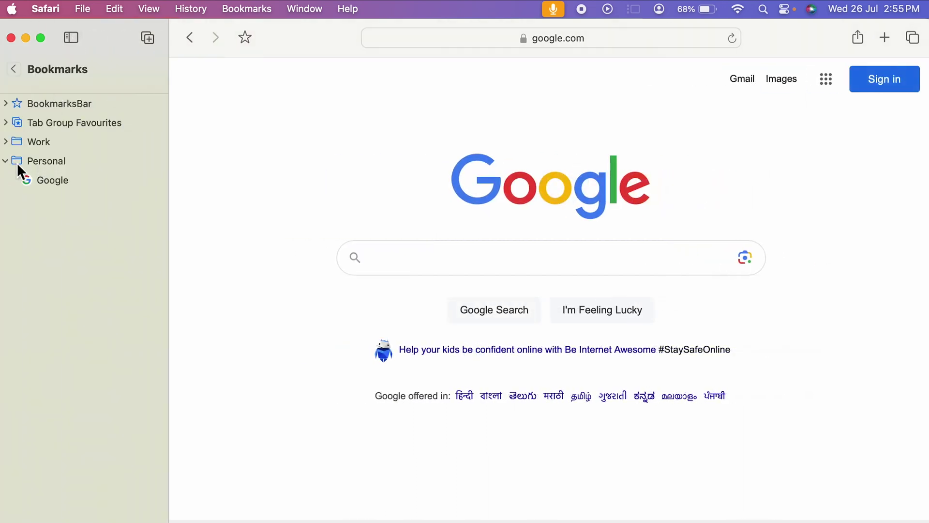
{"action": "left_click", "coordinate": [5, 160]}
{"action": "left_click", "coordinate": [82, 38]}
{"action": "left_click_drag", "start_coordinate": [707, 28], "coordinate": [742, 131]}
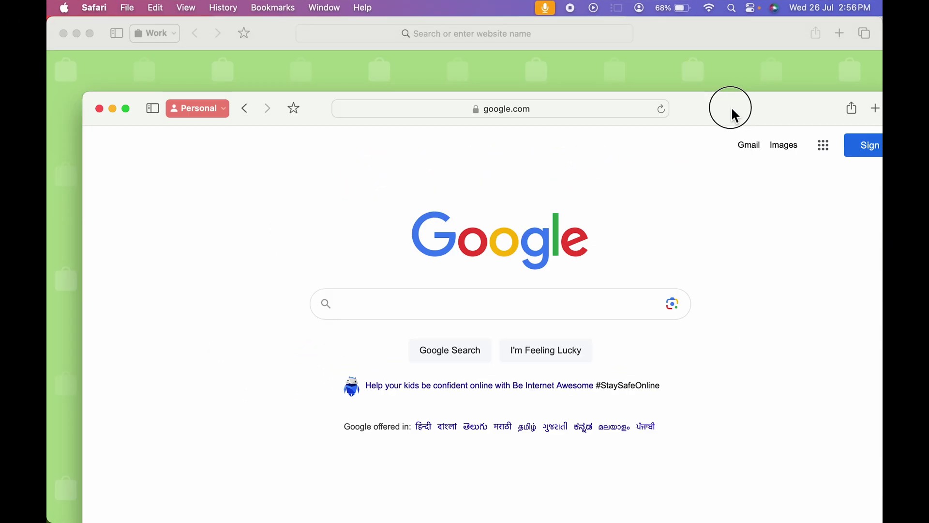
In the Work window, search 'youtu' and open the YouTube site.
{"action": "left_click", "coordinate": [274, 37]}
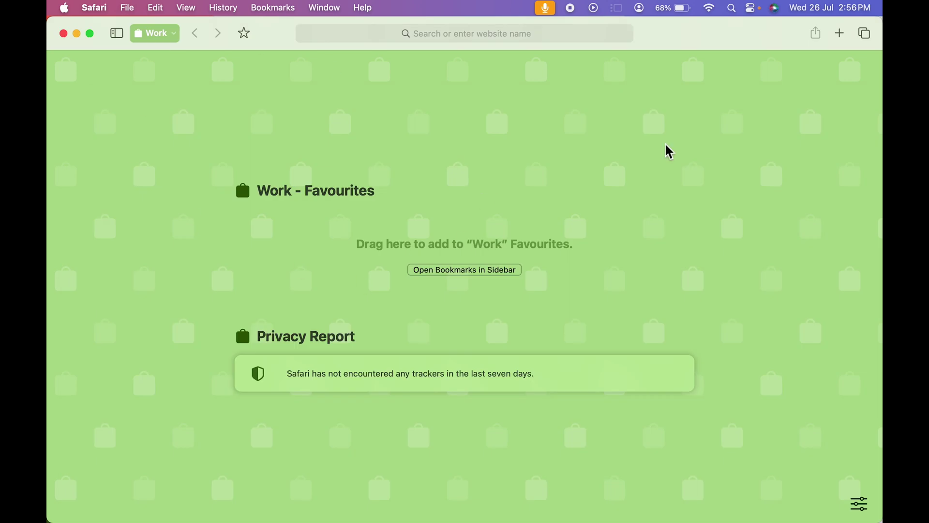
{"action": "left_click", "coordinate": [522, 34]}
{"action": "type", "text": "youtu"}
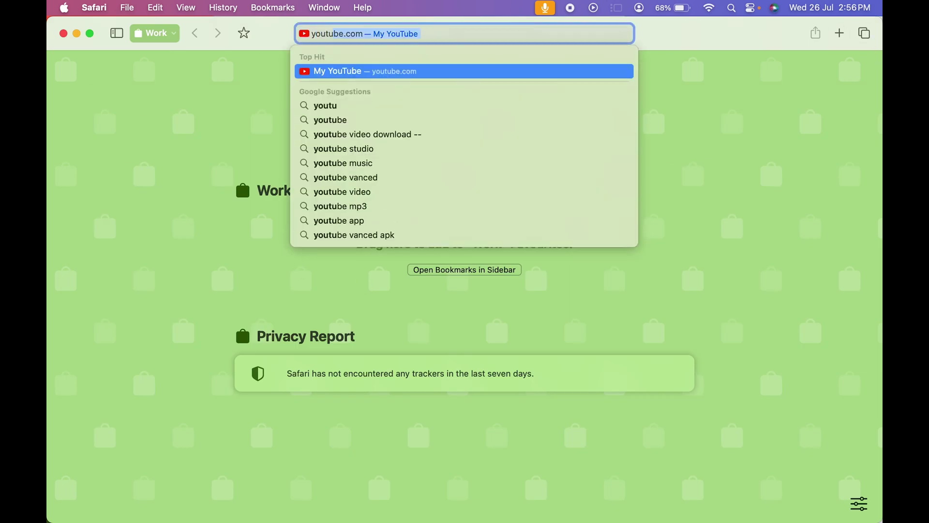
{"action": "key", "text": "Return"}
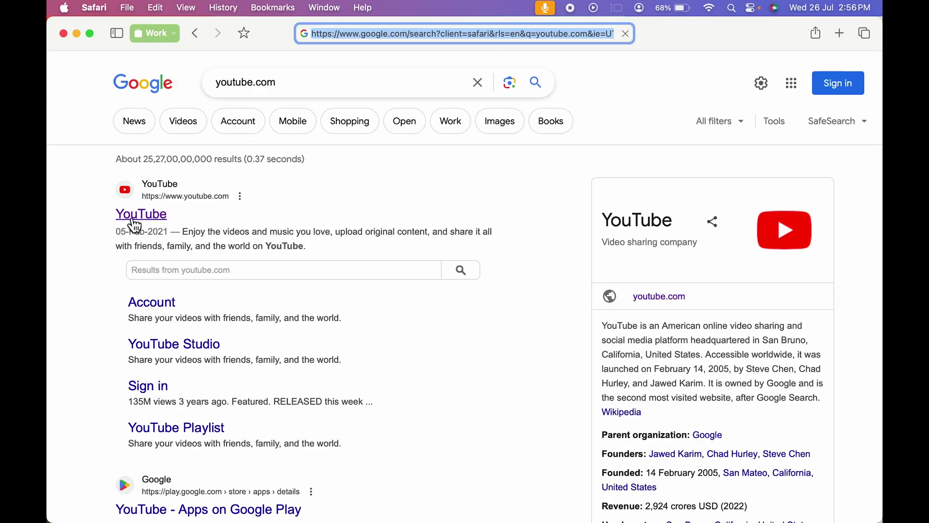
{"action": "left_click", "coordinate": [137, 219]}
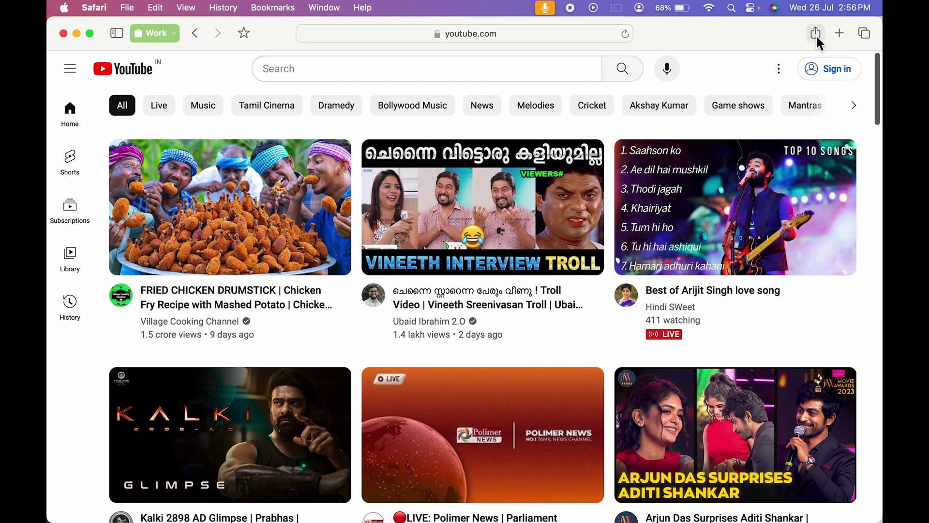
Bookmark the YouTube page into the Work folder.
{"action": "left_click", "coordinate": [816, 34]}
{"action": "left_click", "coordinate": [789, 119]}
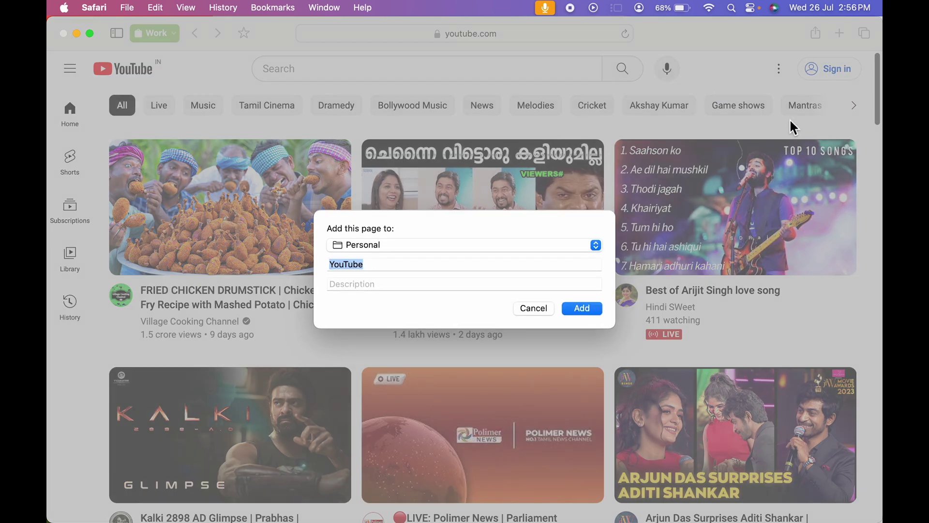
{"action": "left_click", "coordinate": [596, 246]}
{"action": "left_click", "coordinate": [365, 234]}
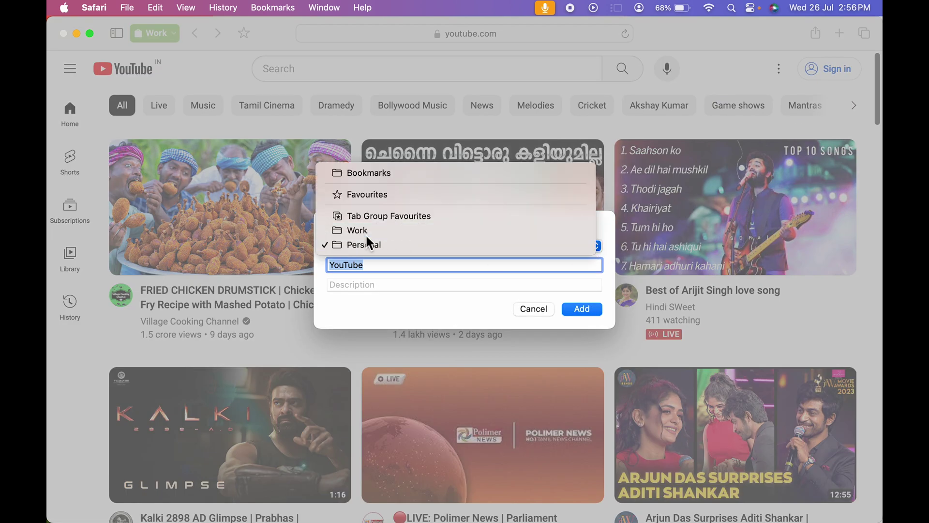
{"action": "left_click", "coordinate": [583, 309]}
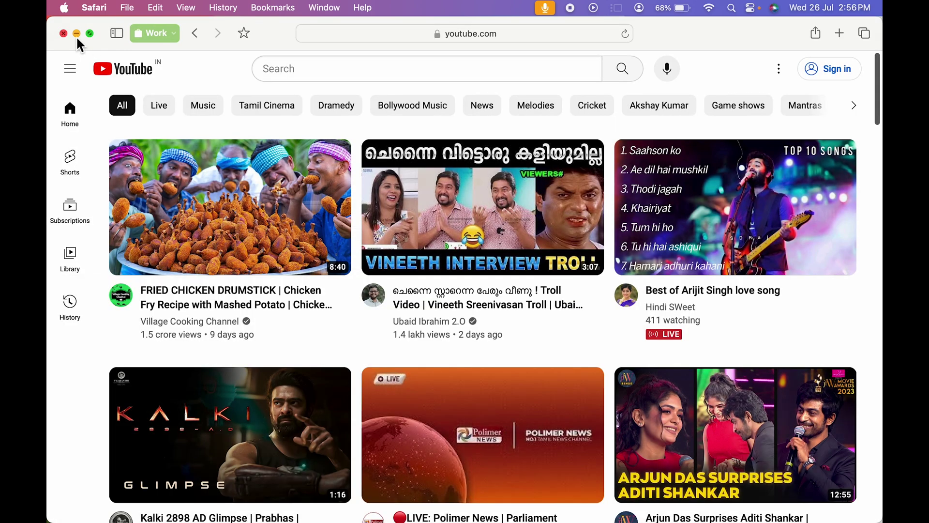
Check the Work folder in the bookmarks sidebar for the YouTube entry.
{"action": "left_click", "coordinate": [119, 34]}
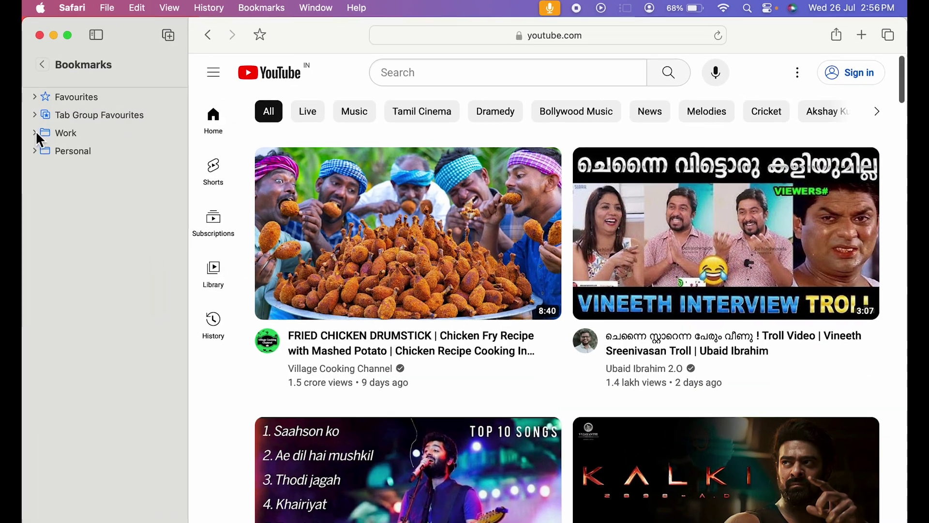
{"action": "left_click", "coordinate": [82, 127]}
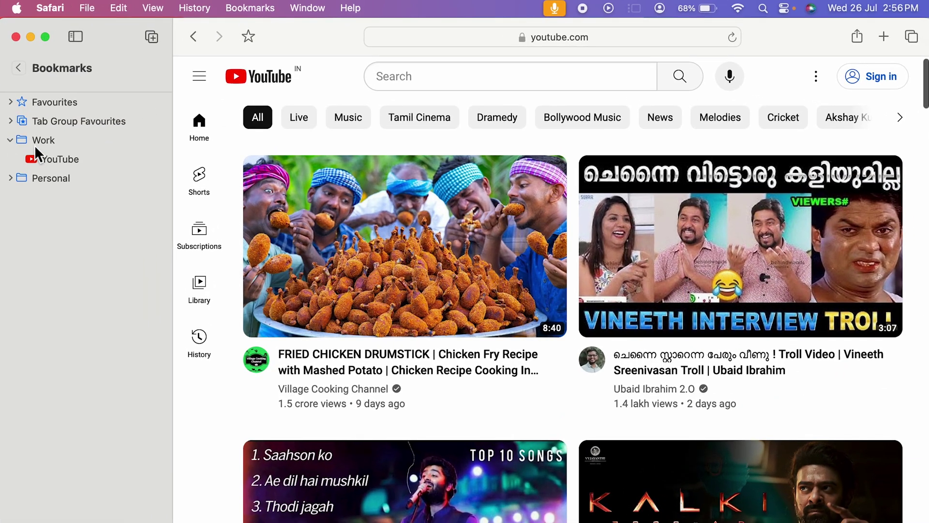
{"action": "left_click", "coordinate": [10, 140]}
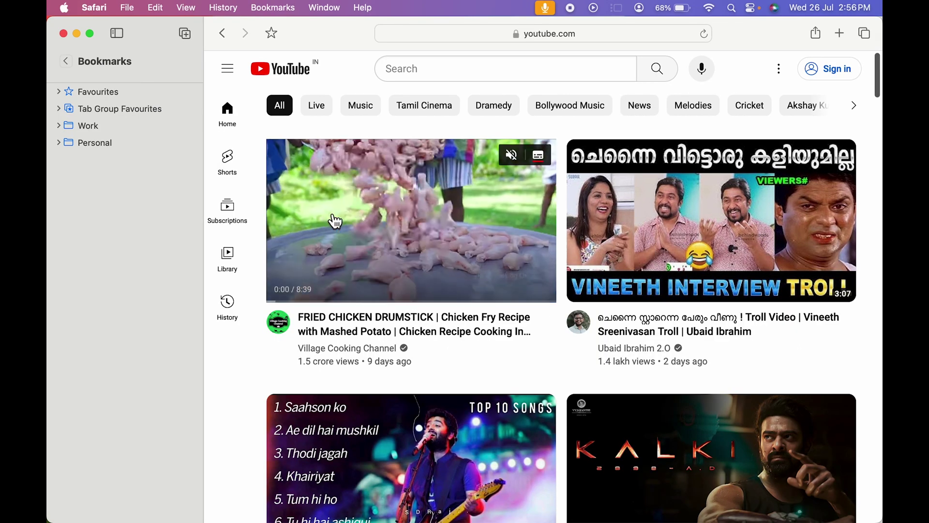
Delete the duplicate Personal profile via Safari > Manage Profiles….
{"action": "left_click", "coordinate": [94, 8]}
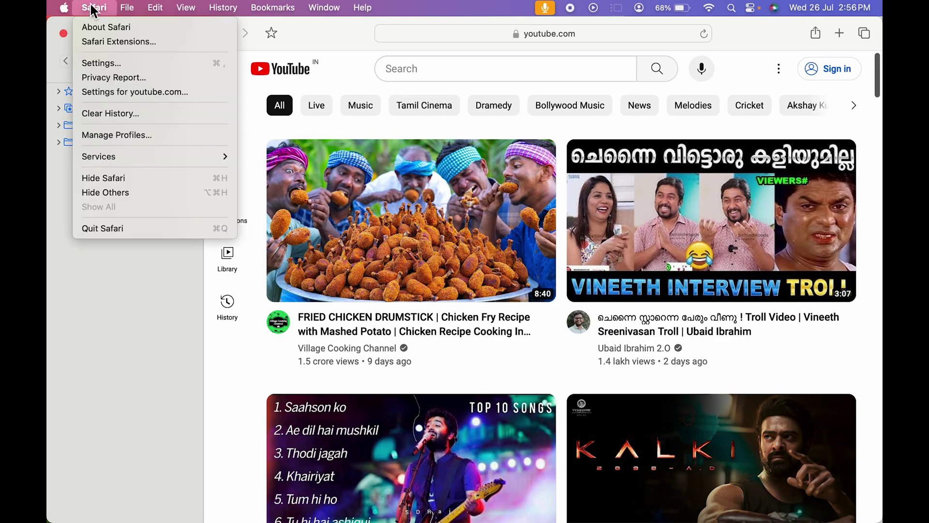
{"action": "left_click", "coordinate": [150, 136]}
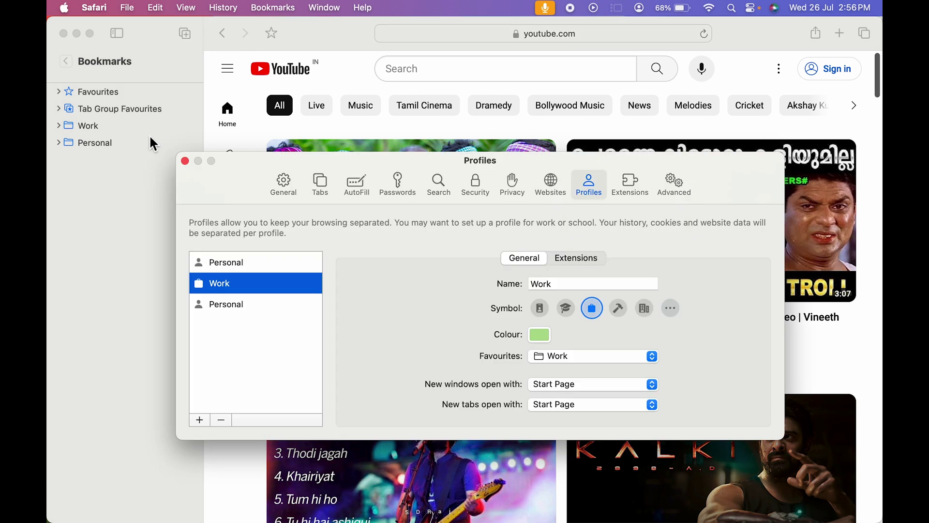
{"action": "left_click", "coordinate": [273, 309]}
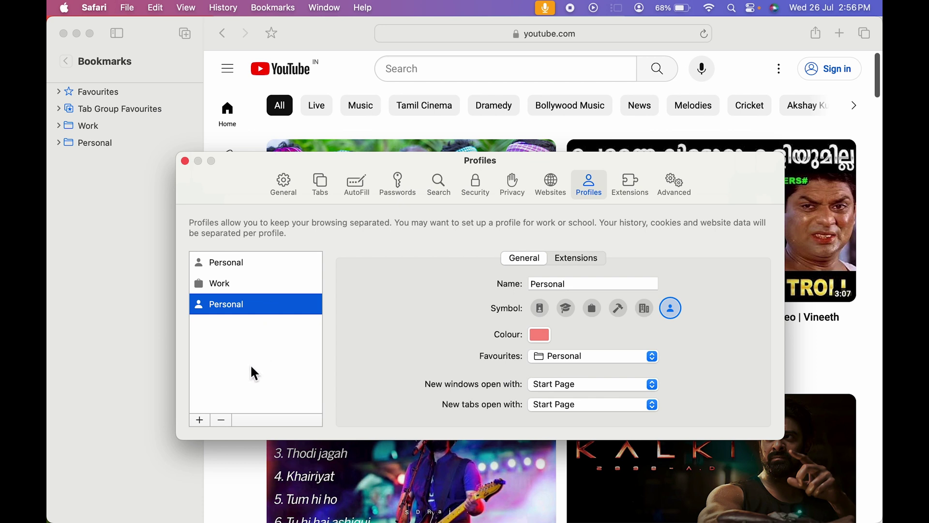
{"action": "left_click", "coordinate": [221, 420]}
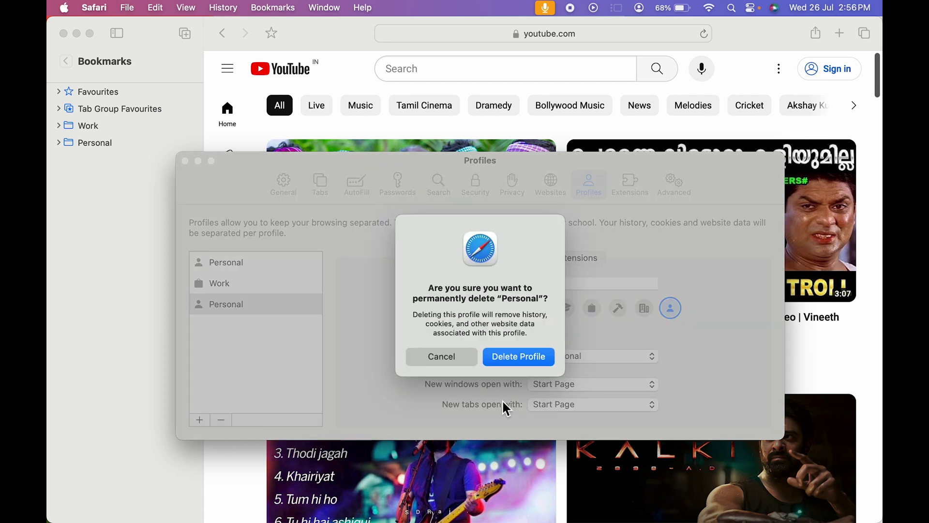
{"action": "left_click", "coordinate": [517, 354]}
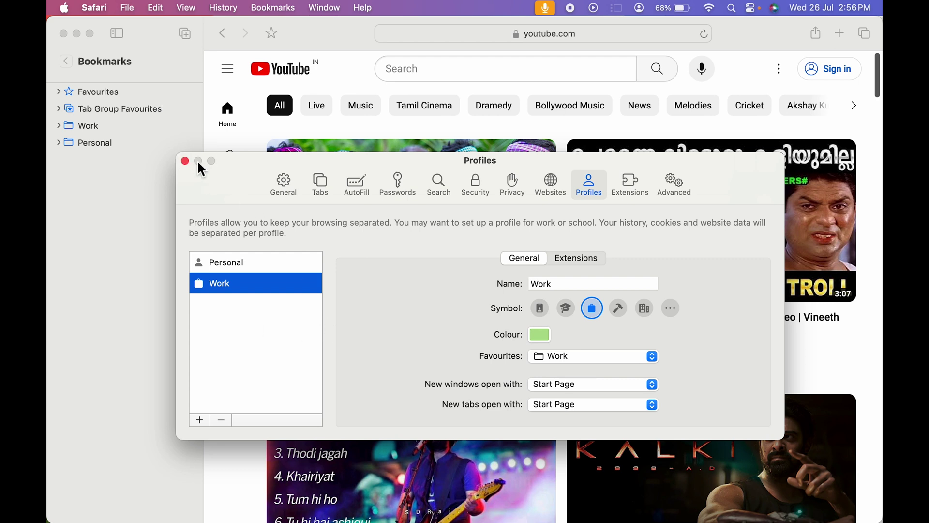
Close the profile settings and minimise both Safari windows.
{"action": "left_click", "coordinate": [185, 161]}
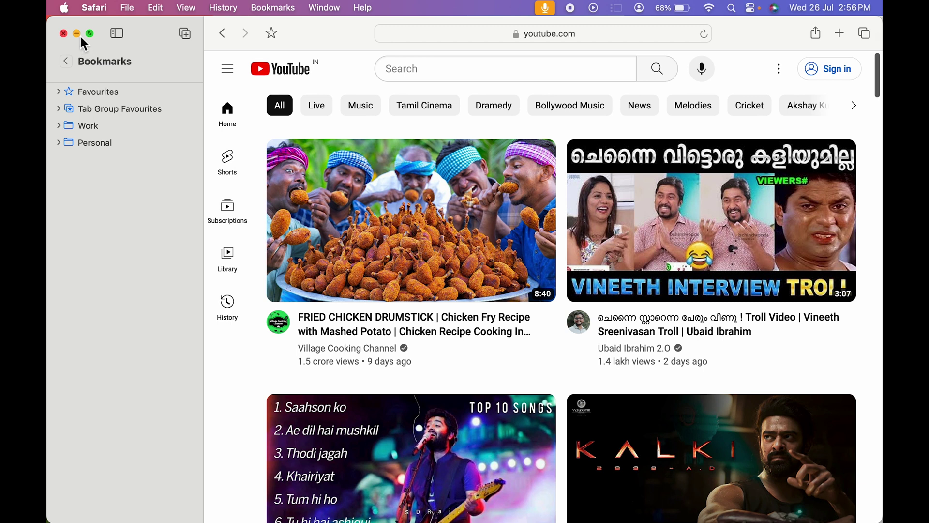
{"action": "left_click", "coordinate": [77, 34]}
{"action": "left_click", "coordinate": [78, 35]}
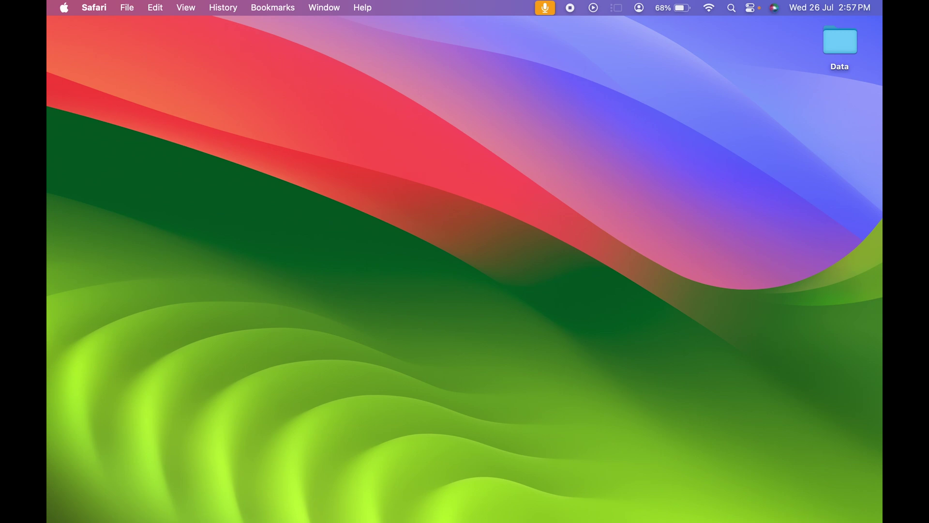
Confirm in General > Software Update that macOS Sonoma beta 14.0 is current, then minimize Settings.
{"action": "mouse_move", "coordinate": [659, 517]}
{"action": "left_click", "coordinate": [748, 495]}
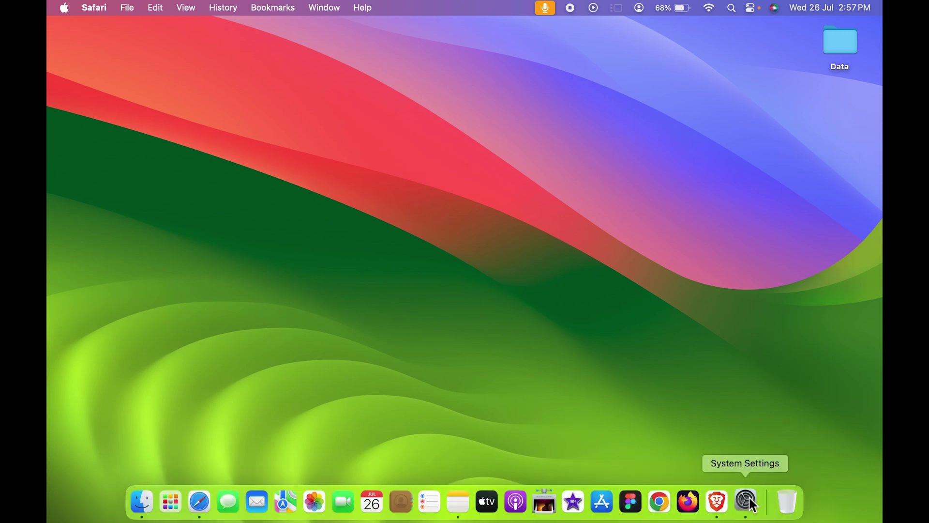
{"action": "left_click", "coordinate": [250, 275]}
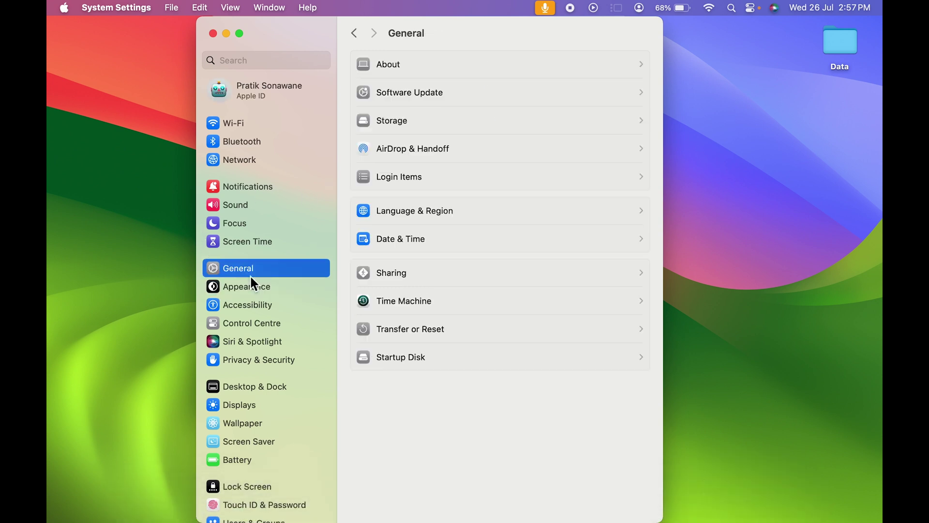
{"action": "left_click", "coordinate": [437, 94]}
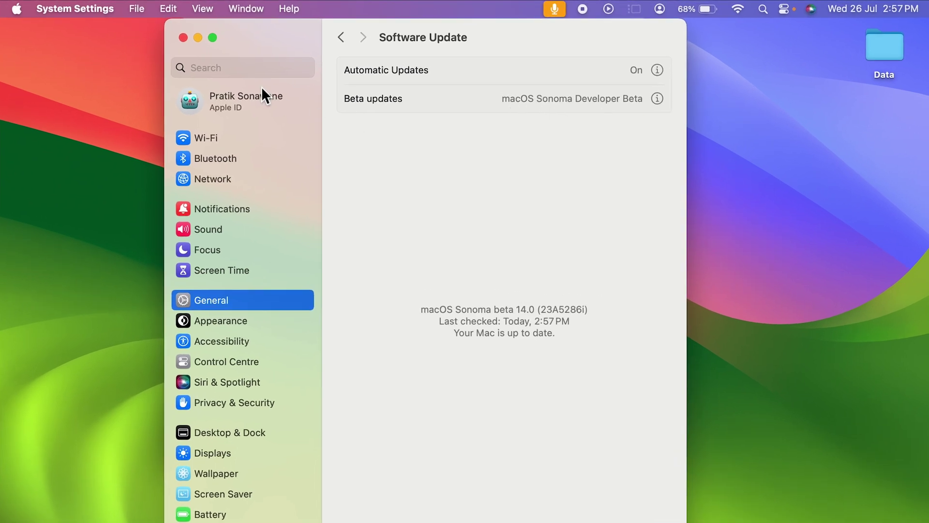
{"action": "left_click", "coordinate": [197, 38]}
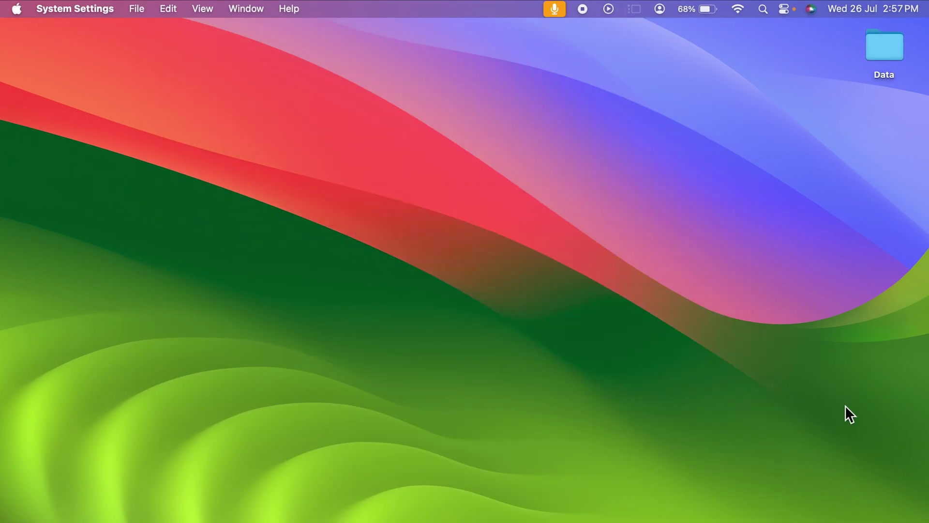